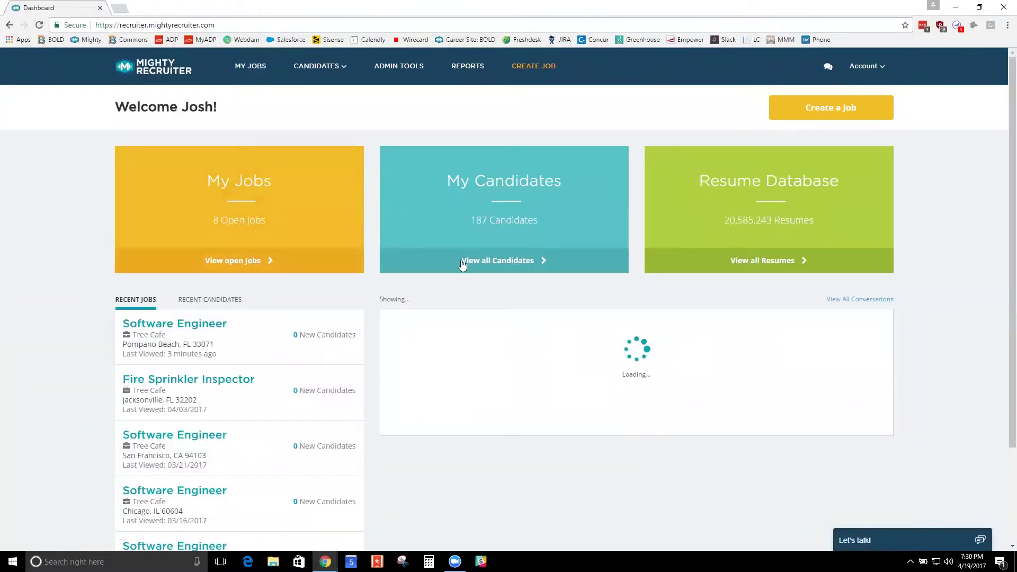
# Step: Open the full My Candidates list of 187 candidates and bring the filter sidebar into view
pyautogui.click(494, 263)
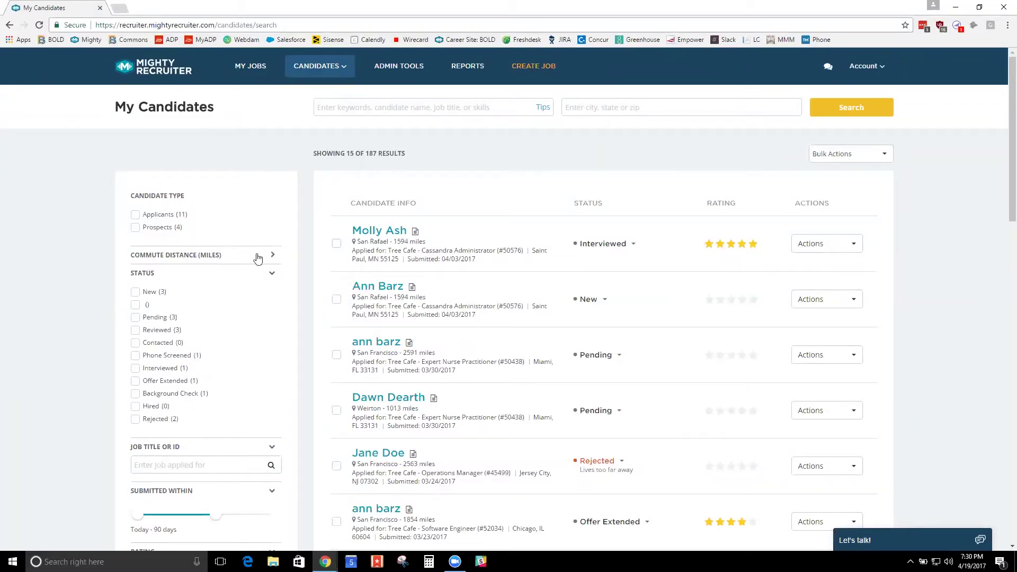
pyautogui.scroll(-2, 263, 272)
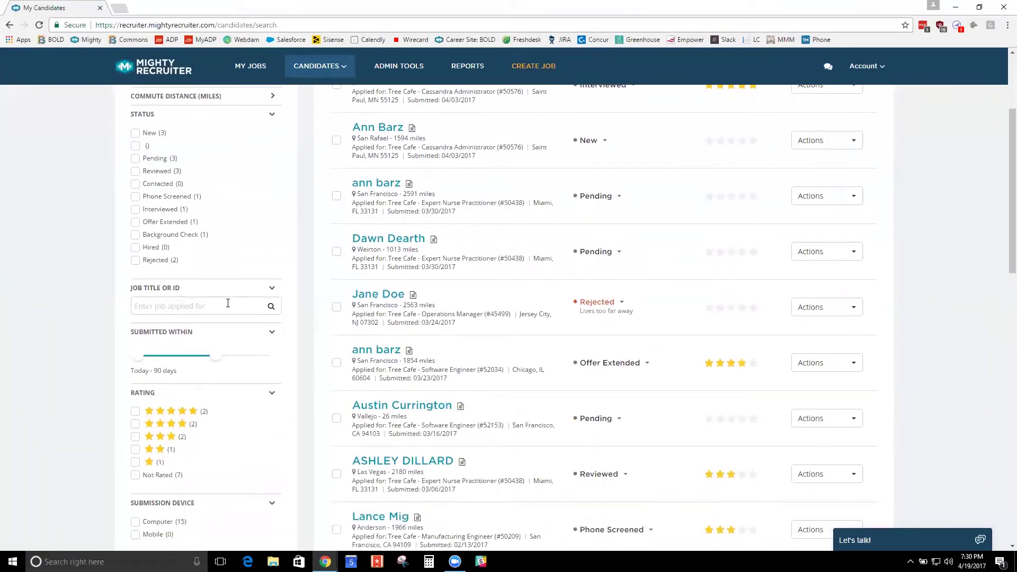
# Step: Set Submitted Within to Anytime and filter candidates to 5-star and 4-star ratings
pyautogui.moveTo(215, 356); pyautogui.dragTo(284, 356)
pyautogui.scroll(-1, 271, 276)
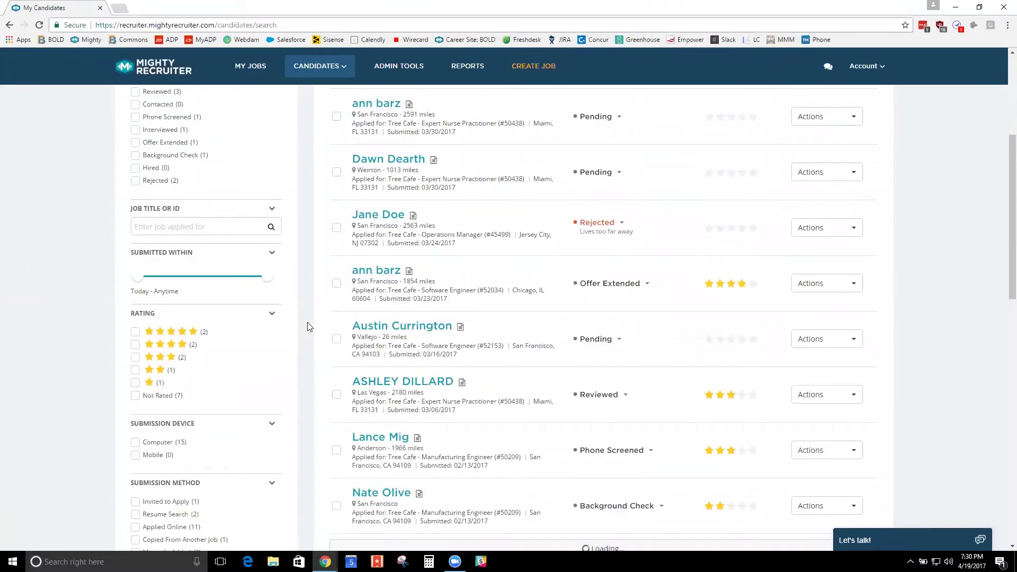
pyautogui.click(135, 332)
pyautogui.click(135, 345)
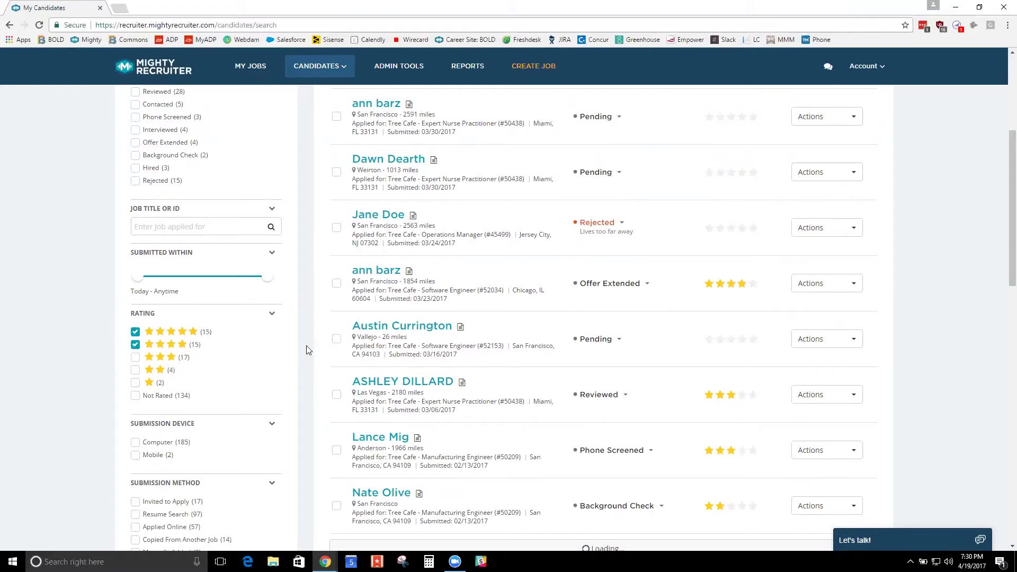
pyautogui.scroll(-2, 283, 295)
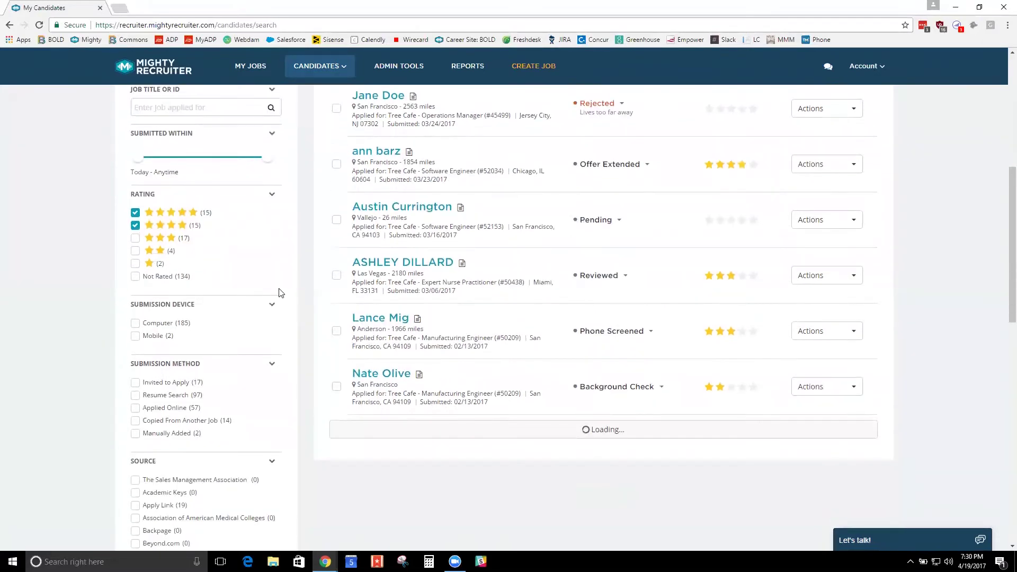
pyautogui.scroll(-2, 281, 293)
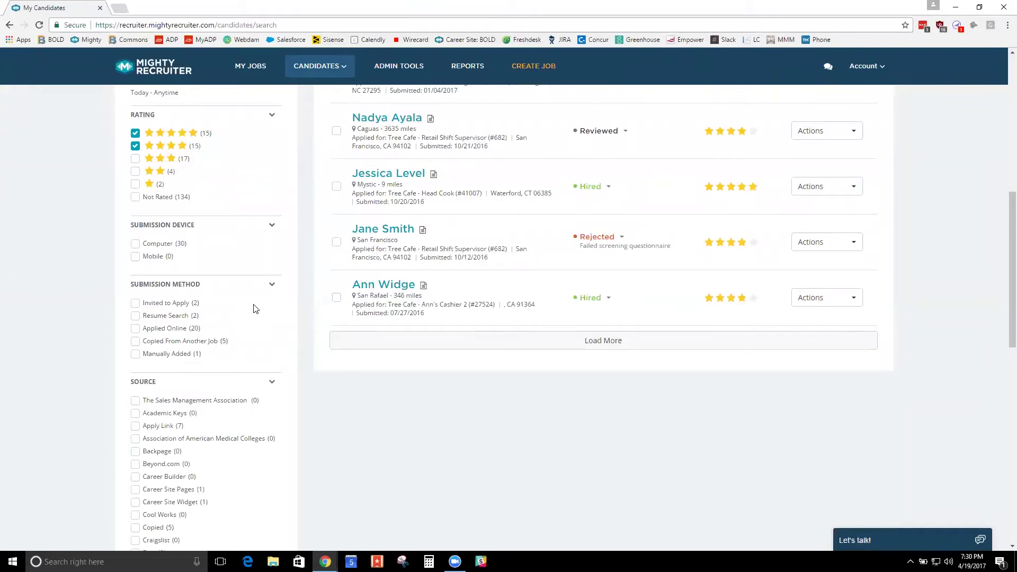
pyautogui.scroll(8, 475, 418)
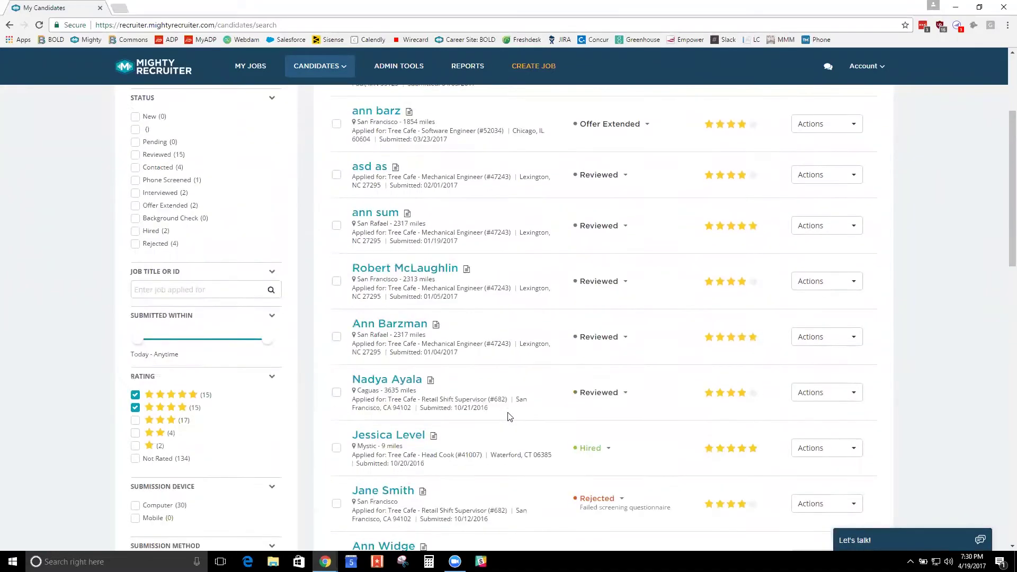
pyautogui.scroll(-6, 455, 377)
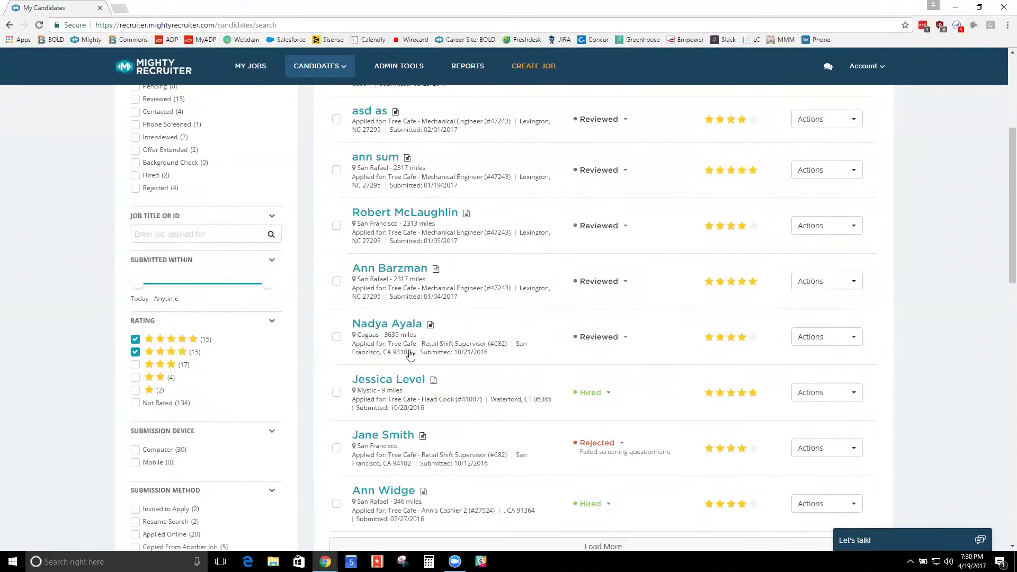
pyautogui.scroll(-2, 222, 323)
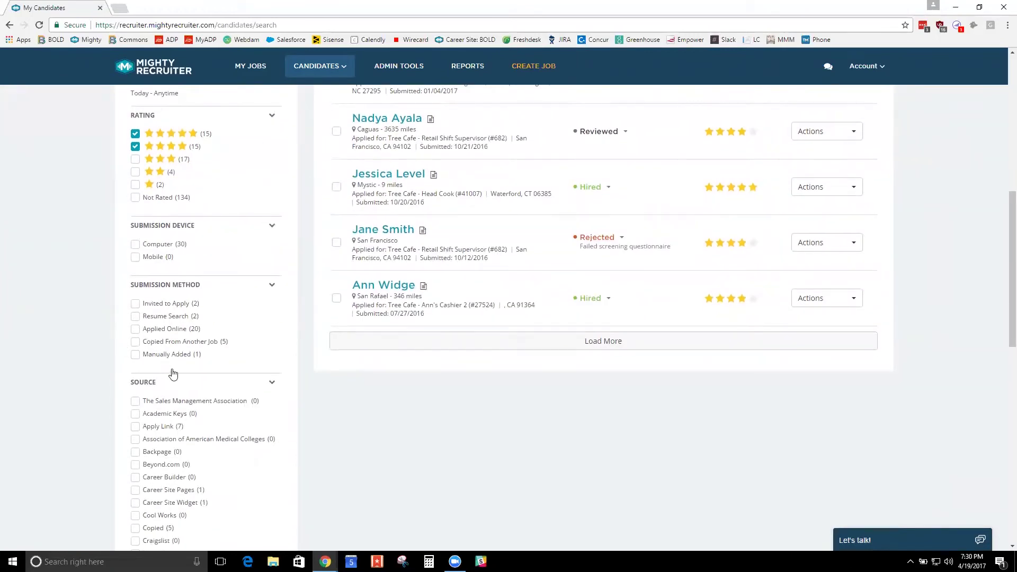
pyautogui.scroll(2, 173, 374)
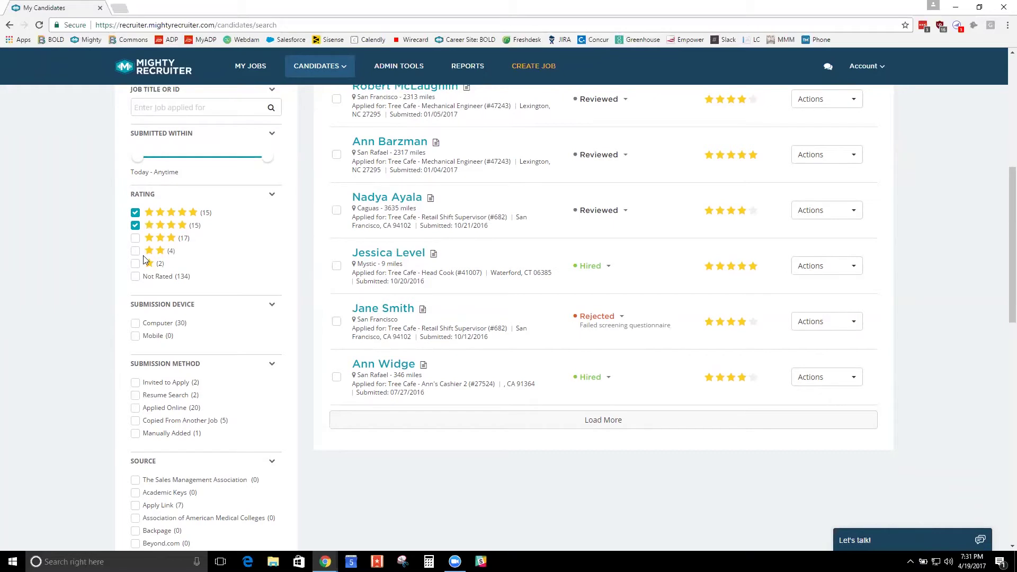
pyautogui.scroll(-9, 94, 279)
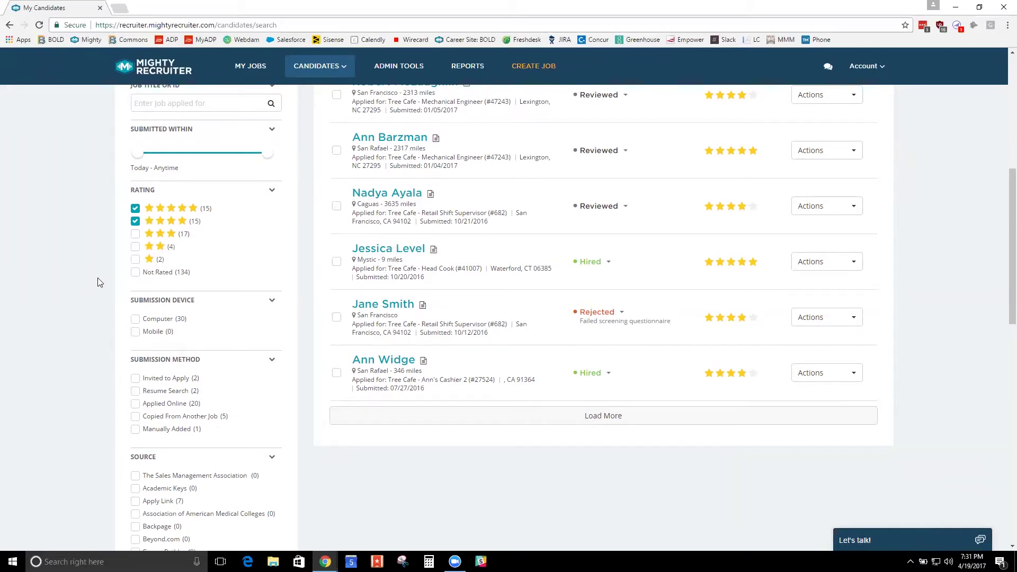
pyautogui.scroll(-4, 85, 305)
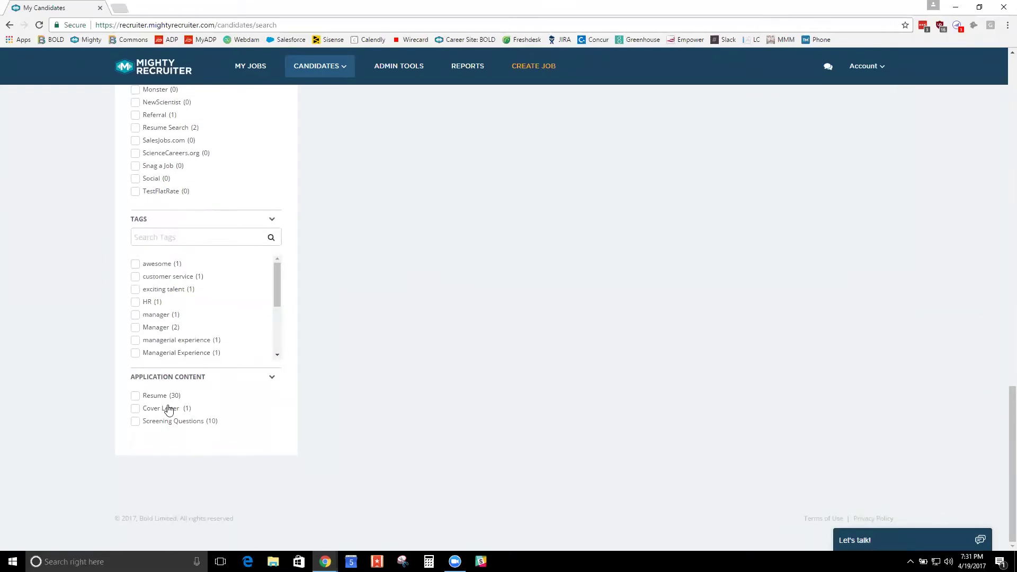
# Step: Add the Screening Questions filter under Application Content and review the 10 remaining candidates
pyautogui.click(135, 422)
pyautogui.scroll(10, 616, 401)
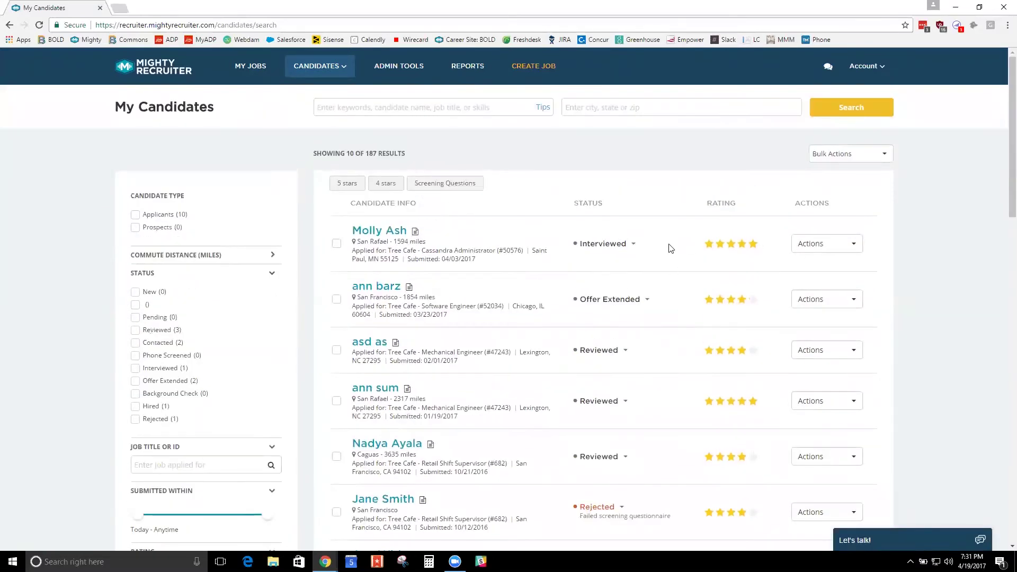
pyautogui.scroll(-1, 668, 246)
pyautogui.scroll(-1, 668, 246)
pyautogui.scroll(3, 679, 268)
pyautogui.scroll(-5, 629, 302)
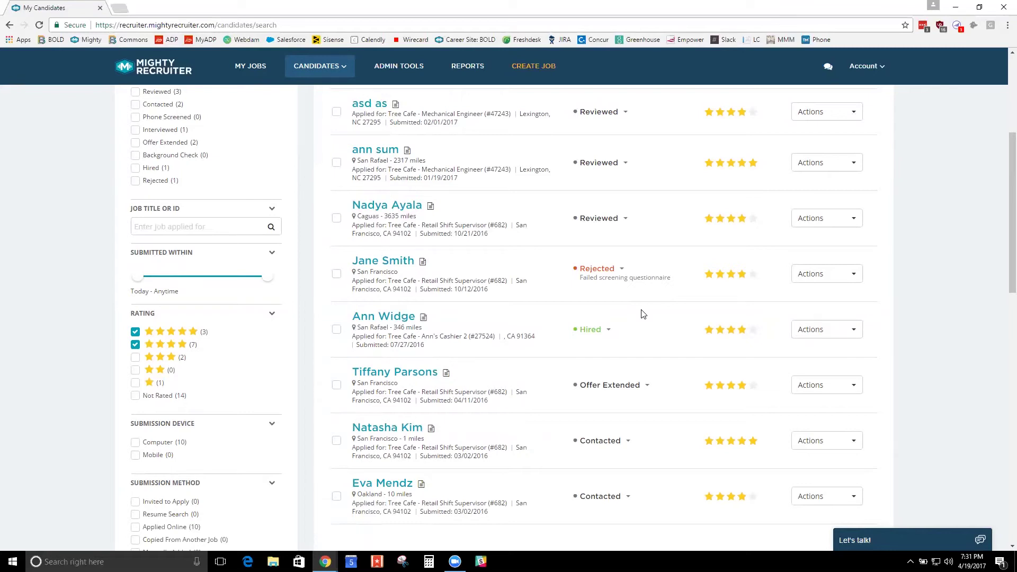
pyautogui.scroll(-1, 556, 315)
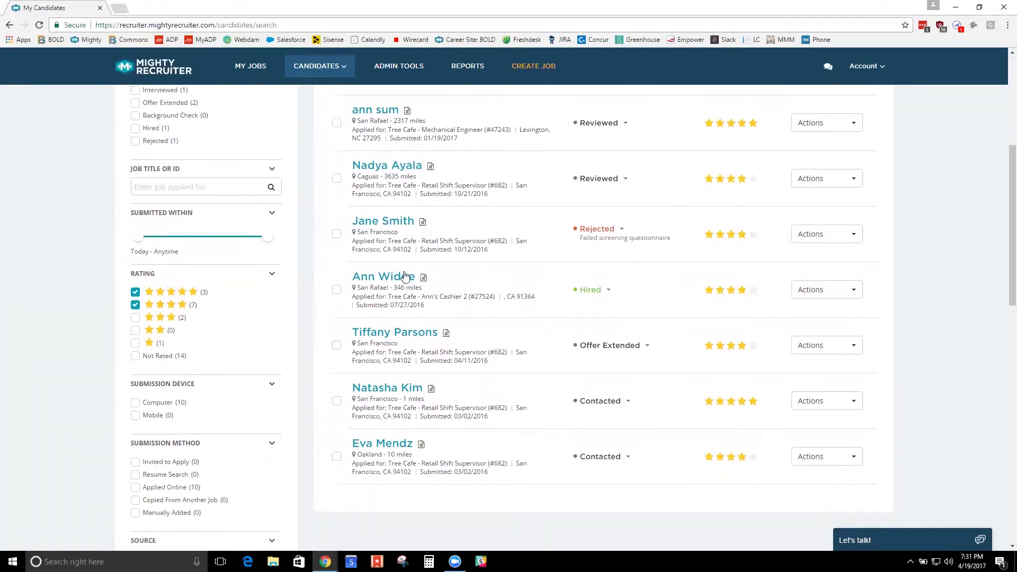
# Step: Open the Candidate Detail page of the hired 4-star San Rafael cashier, 7 of 10
pyautogui.click(411, 280)
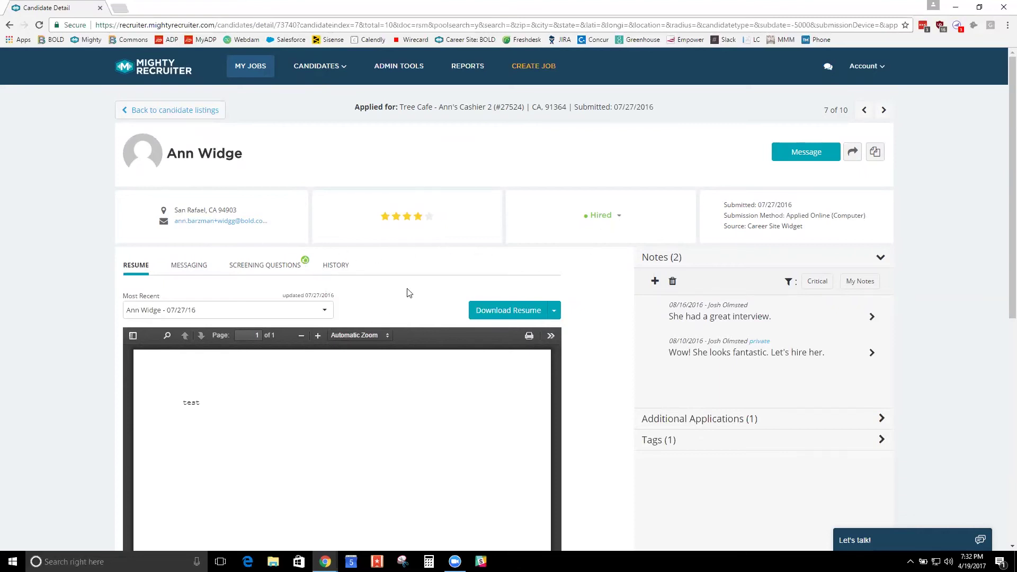
pyautogui.scroll(-1, 397, 302)
pyautogui.scroll(-2, 371, 318)
pyautogui.scroll(3, 715, 304)
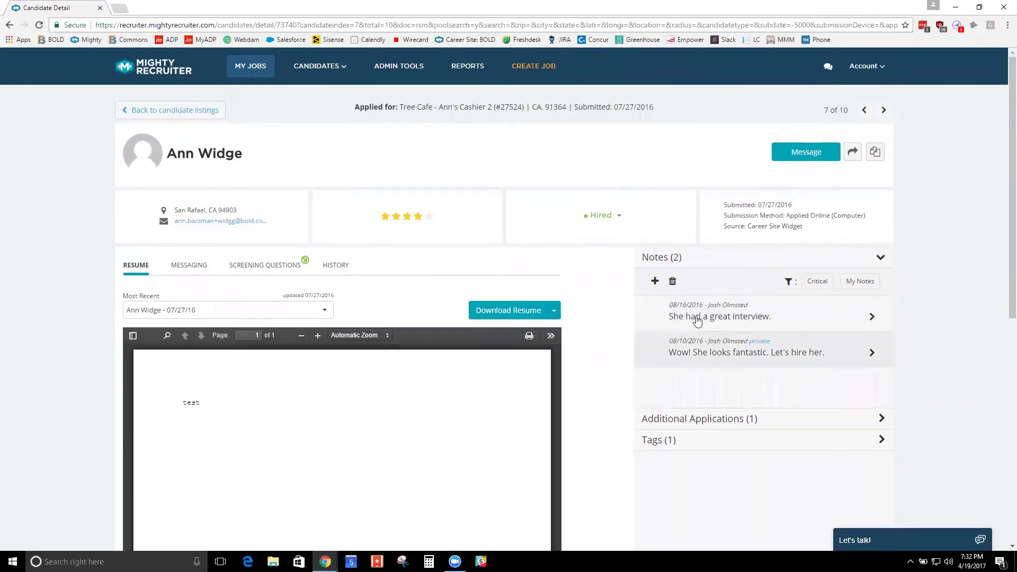
# Step: Expand the candidate's Tags, showing the HR tag, and her Additional Applications
pyautogui.click(687, 442)
pyautogui.click(734, 329)
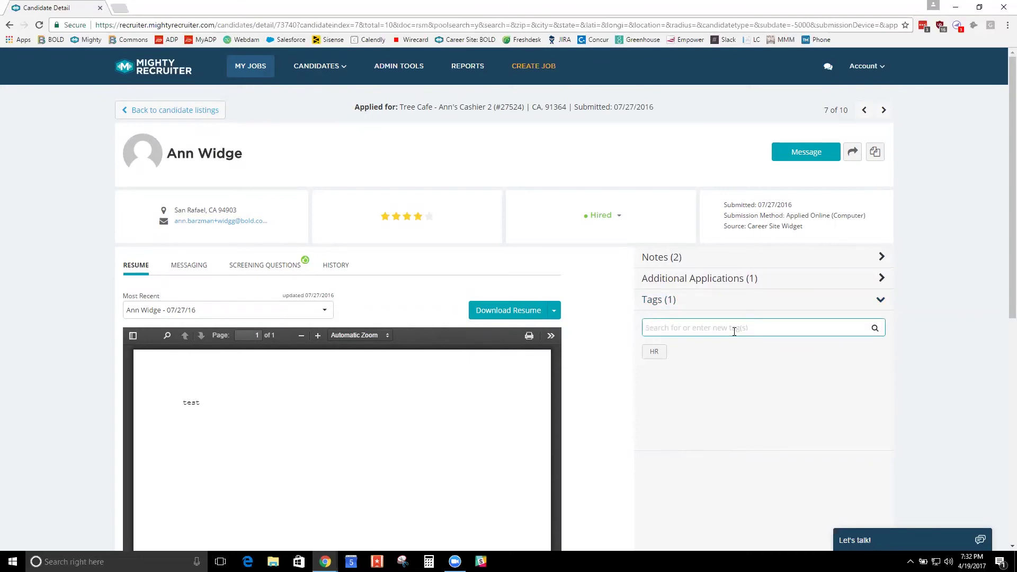
pyautogui.click(715, 279)
# Step: View her Messaging and screening answers, then show the Change Status options for Hired
pyautogui.click(201, 266)
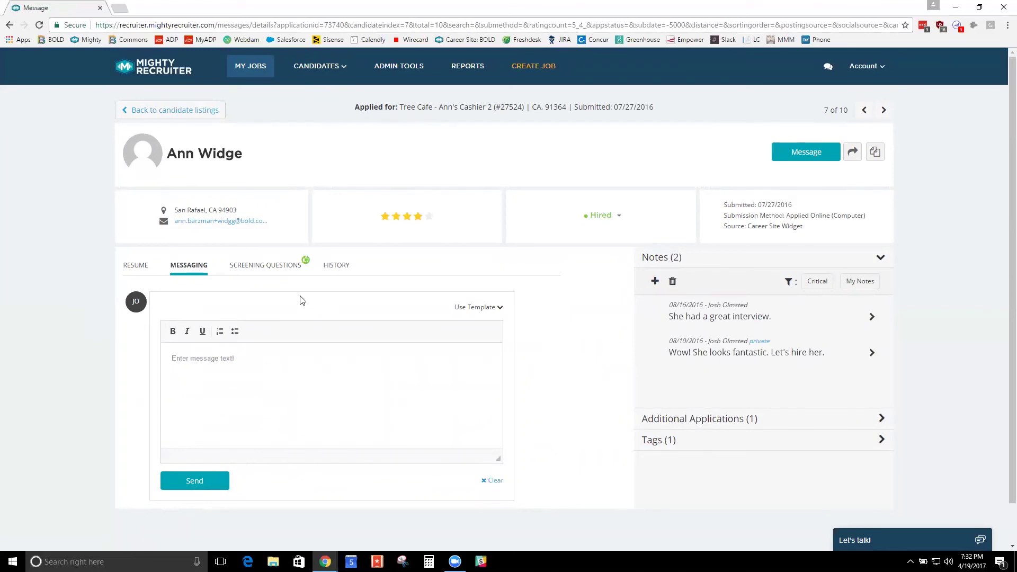
pyautogui.click(275, 266)
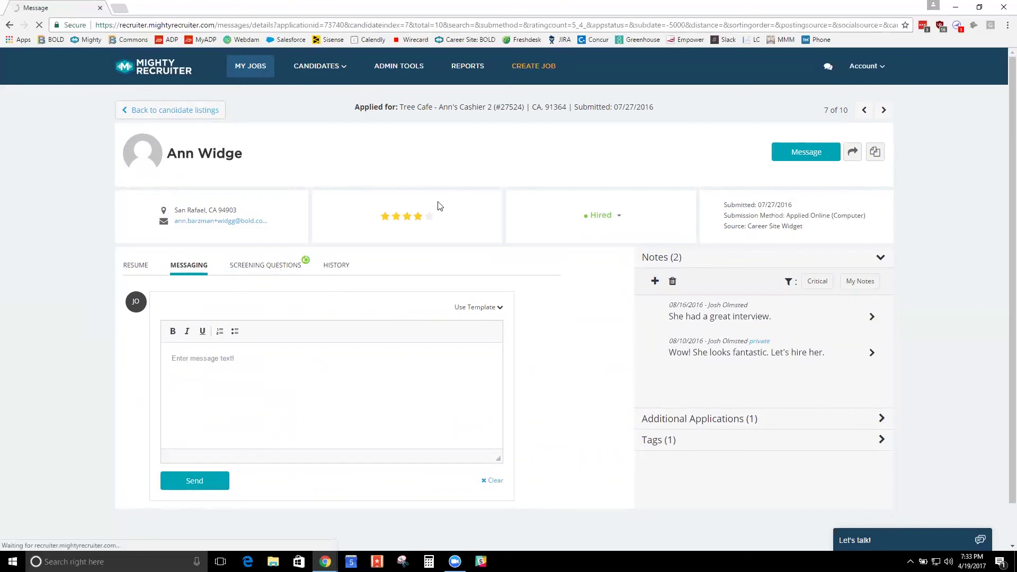
pyautogui.click(597, 220)
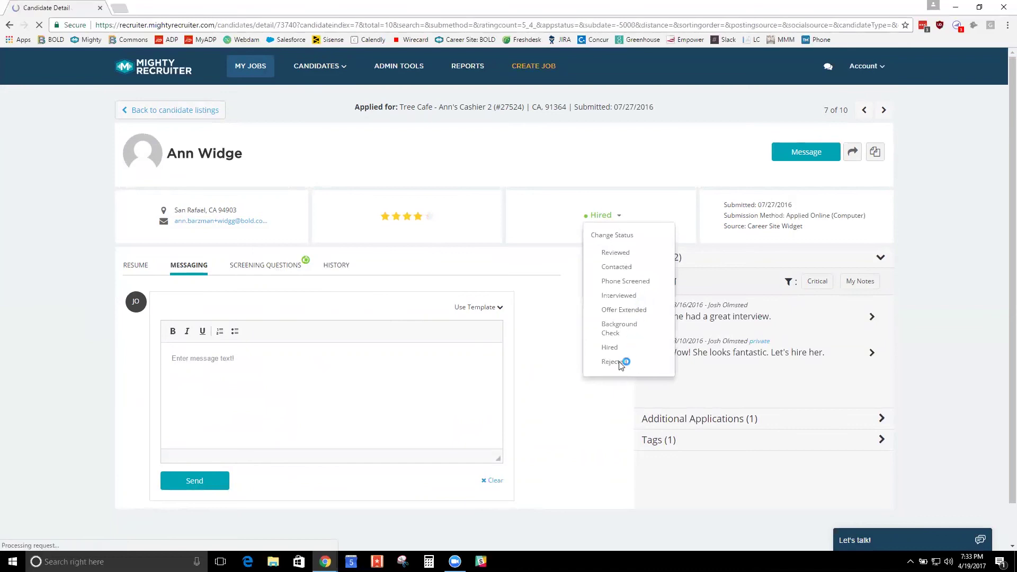